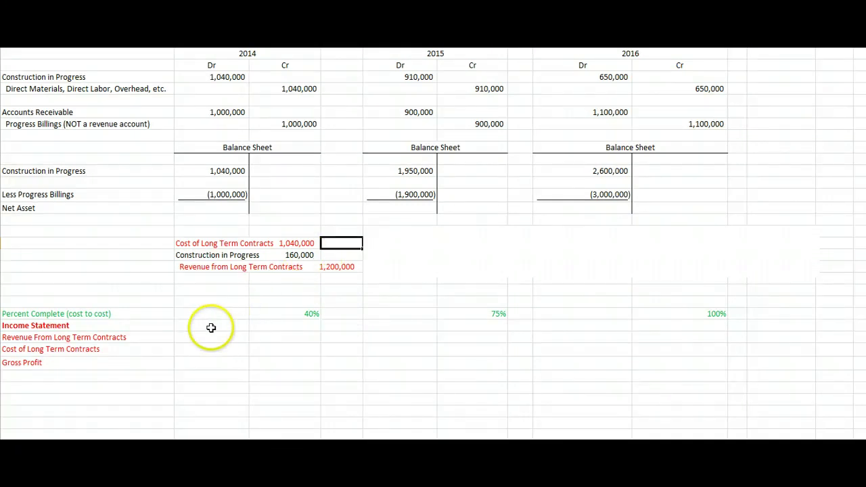
Reveal the 2014 income statement figures for revenue, cost and gross profit by setting their font colour to red.
drag(213, 336, 313, 364)
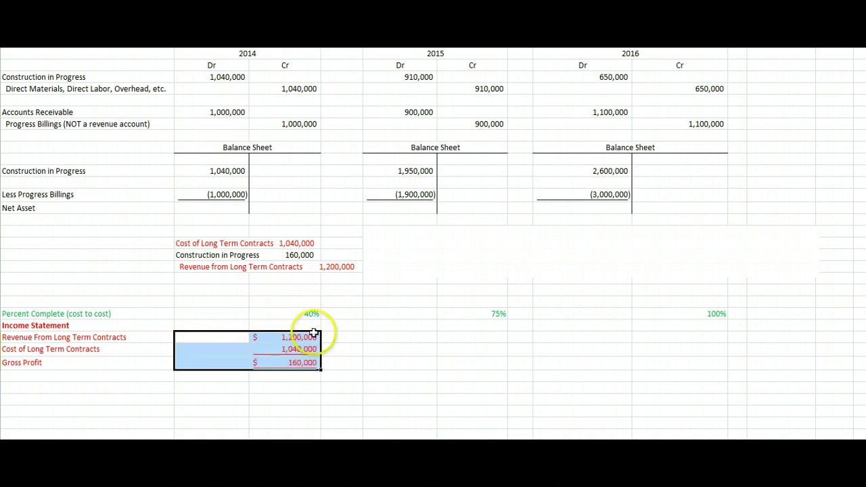
click(345, 340)
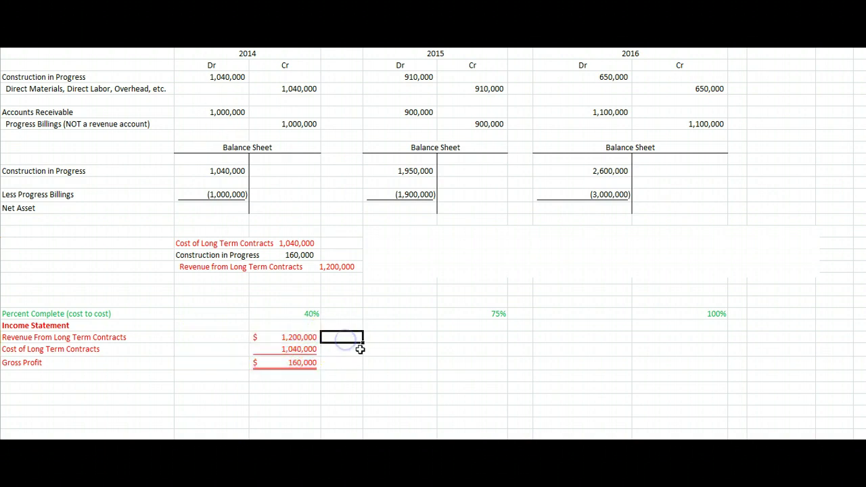
click(338, 395)
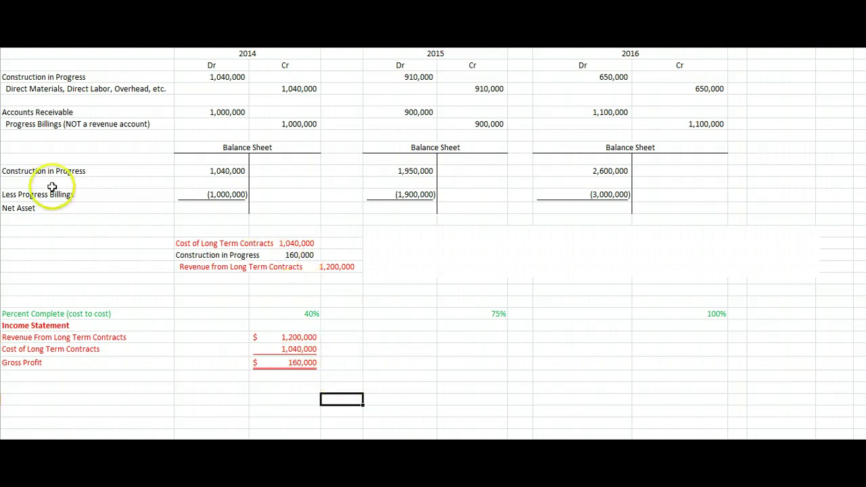
Reveal the second Construction in Progress label and its 2014 balance sheet amount by setting their font colour to black.
drag(52, 187, 239, 181)
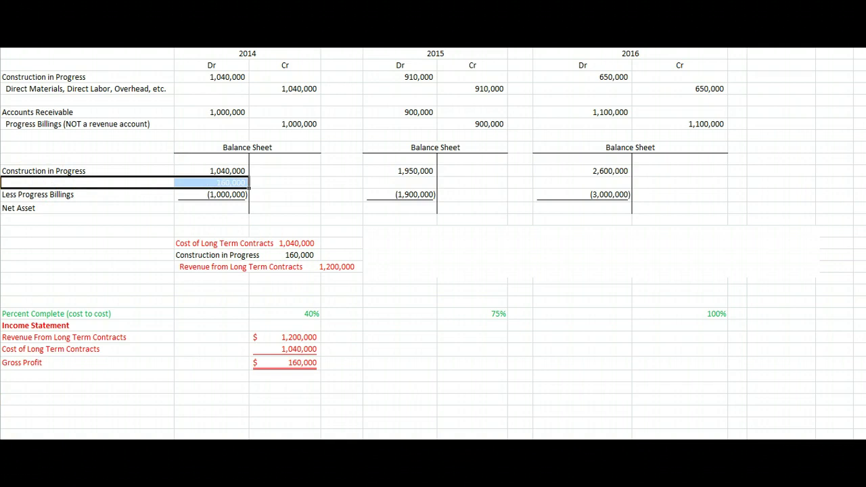
key(alt+h)
key(f)
key(c)
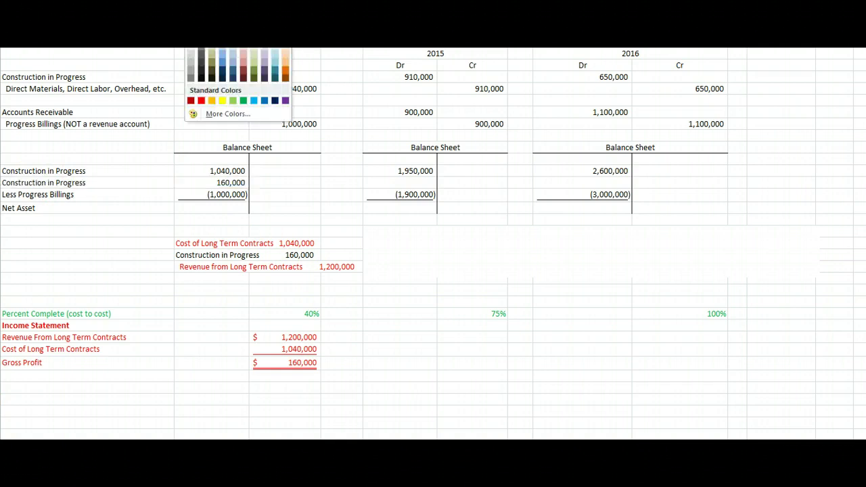
key(Escape)
click(111, 135)
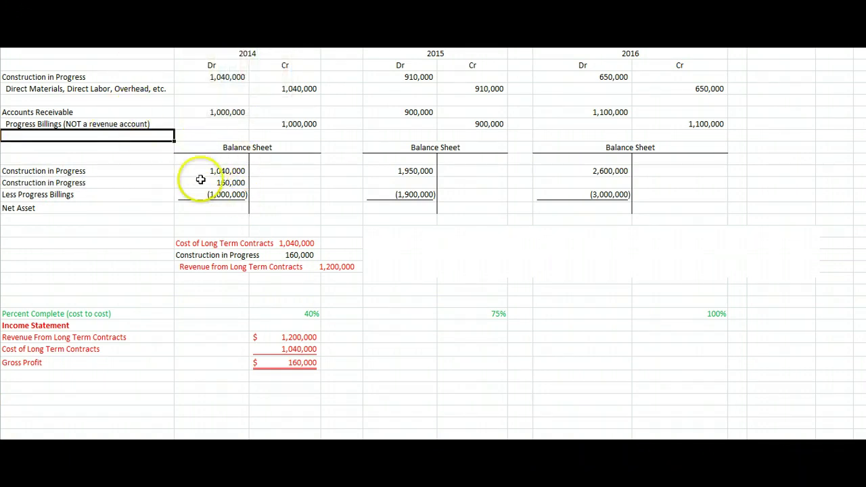
Reveal the Net Asset amounts in the 2014 and 2015 balance sheets by setting their font colour to black.
click(178, 209)
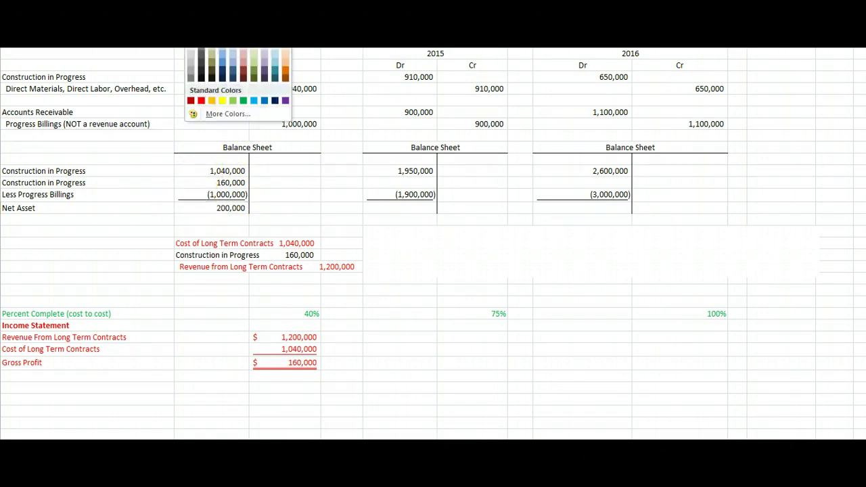
key(Escape)
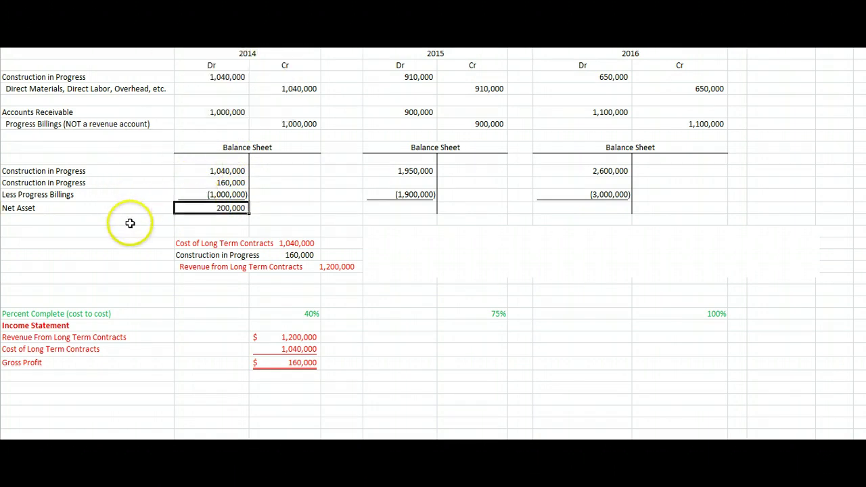
click(129, 220)
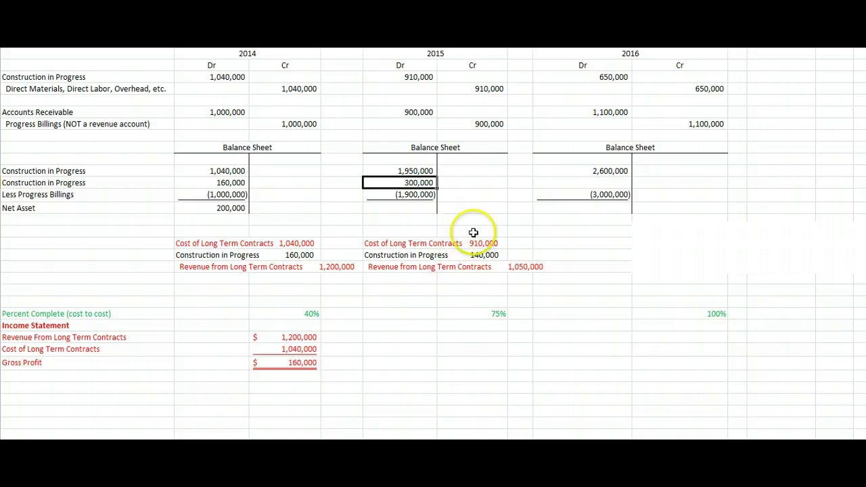
click(412, 207)
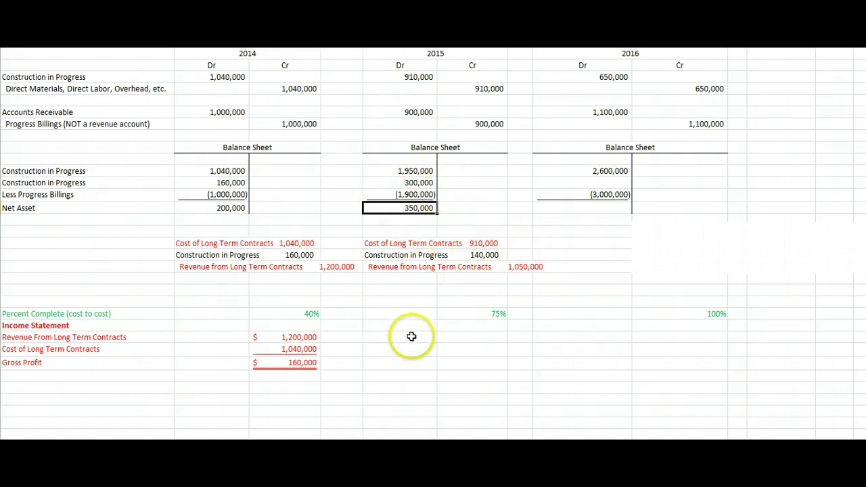
Reveal the 2015 income statement figures for revenue, cost and gross profit by setting their font colour to red.
drag(411, 337, 501, 371)
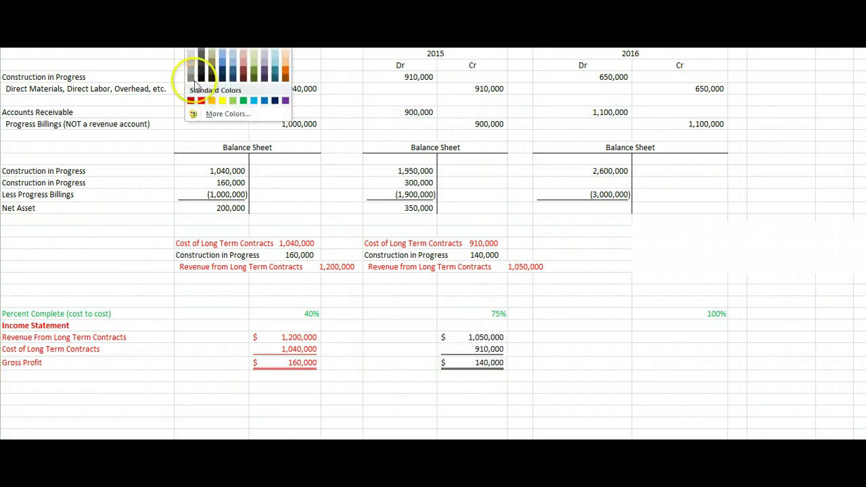
click(200, 98)
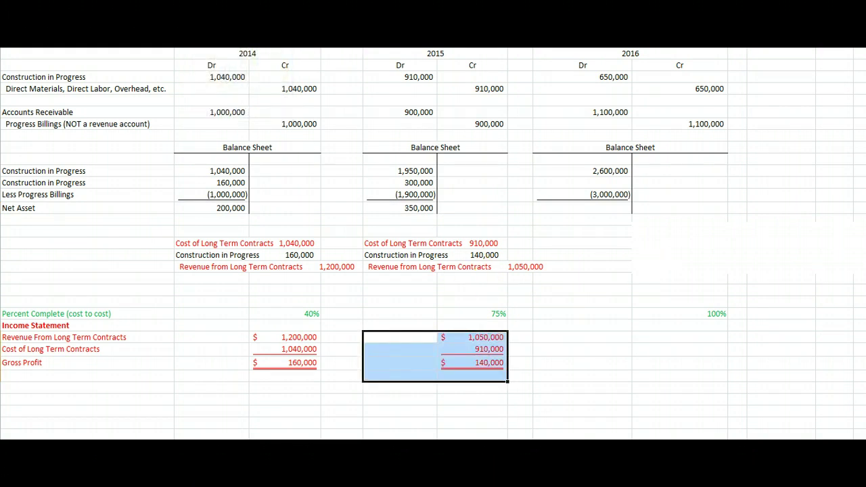
click(862, 290)
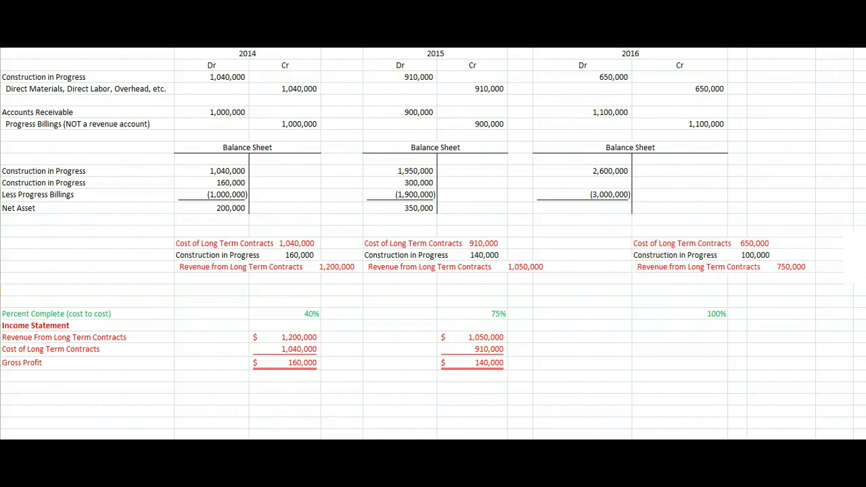
Review the 2016 debit and credit amounts for construction costs, accounts receivable and progress billings.
click(697, 88)
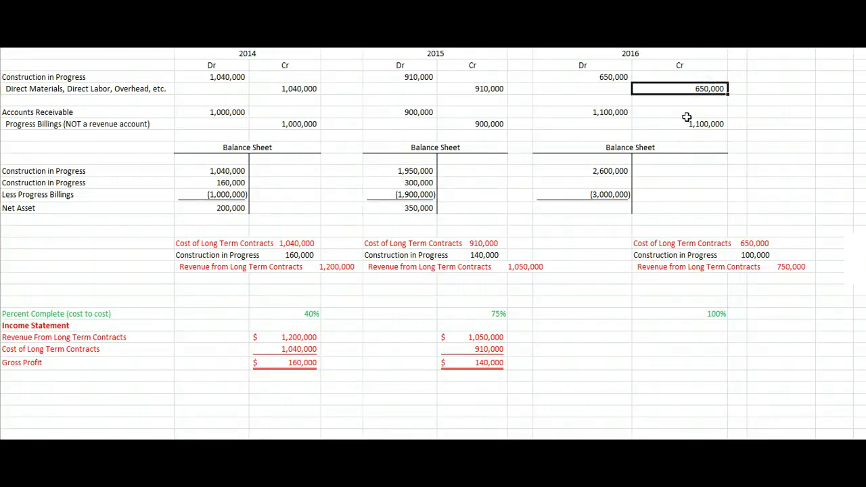
click(607, 78)
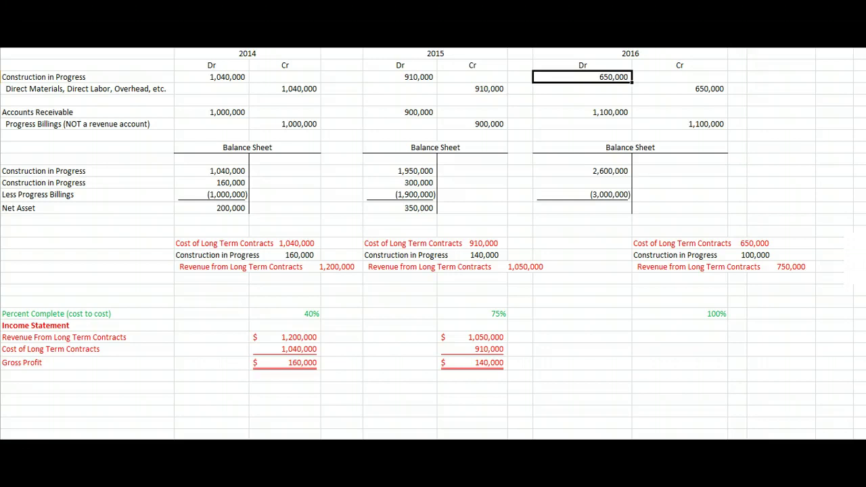
click(605, 112)
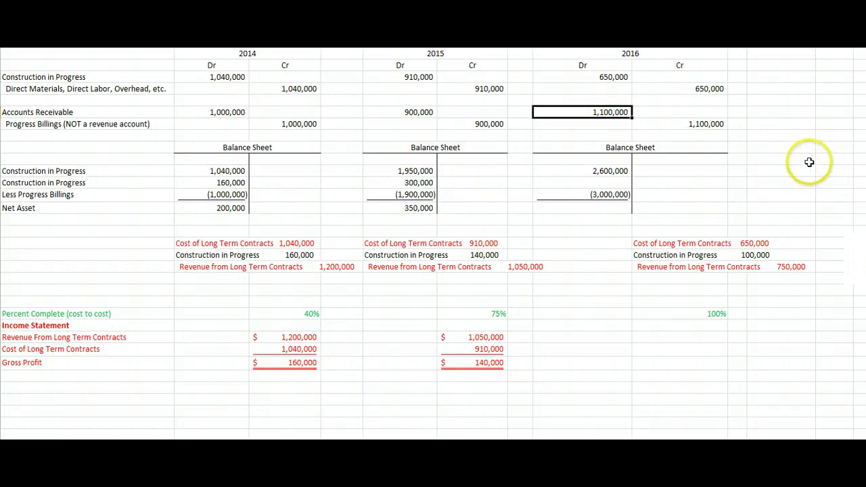
click(706, 124)
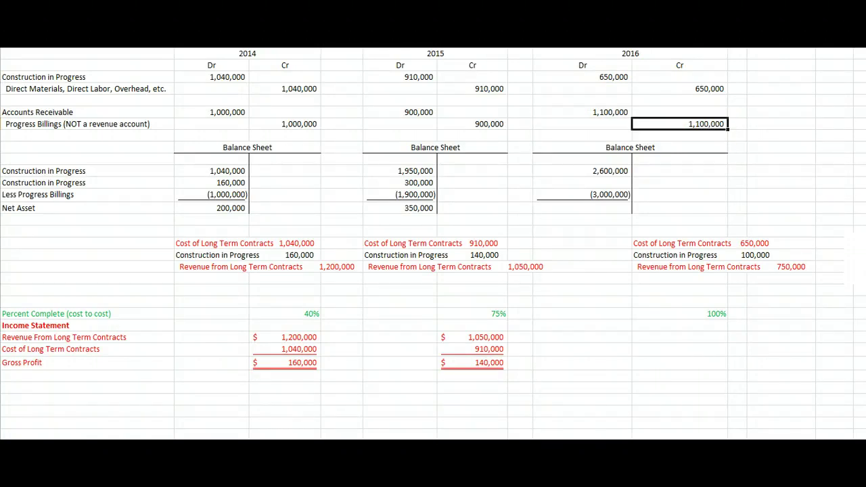
Reveal the second Construction in Progress amount and the Net Asset in the 2016 balance sheet using a black font.
click(594, 181)
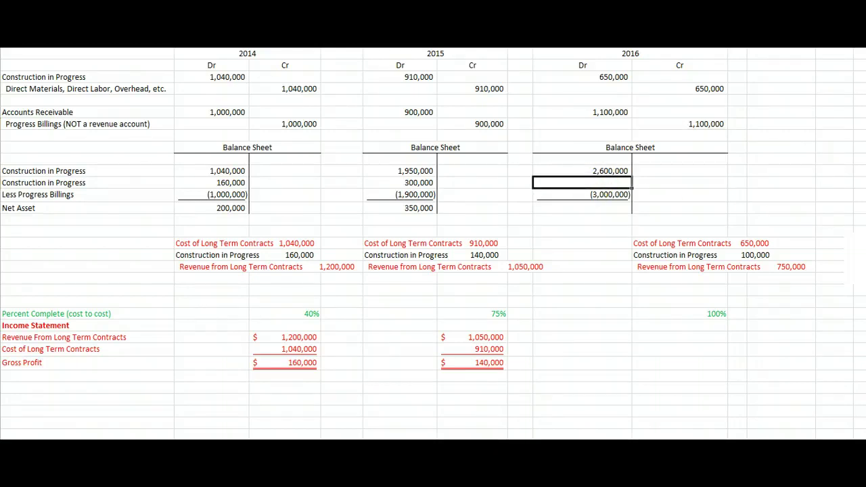
key(Return)
click(584, 208)
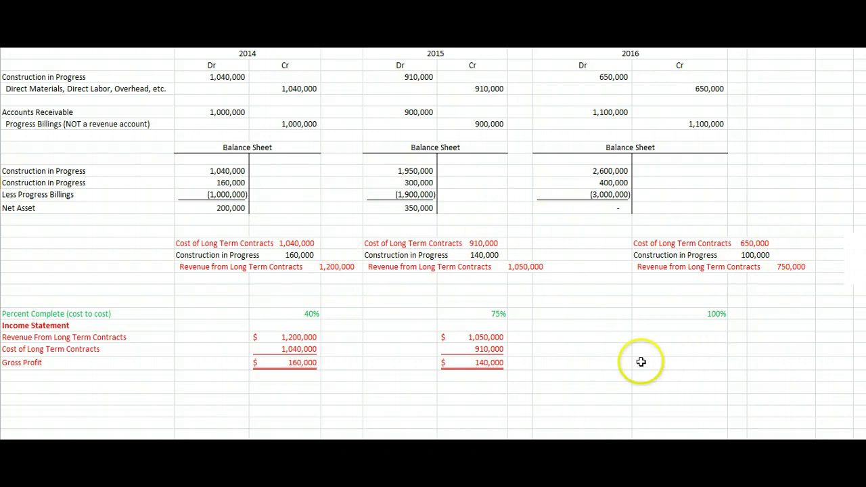
Reveal the 2016 income statement figures for revenue, cost and gross profit by setting their font colour to red.
drag(612, 336, 715, 373)
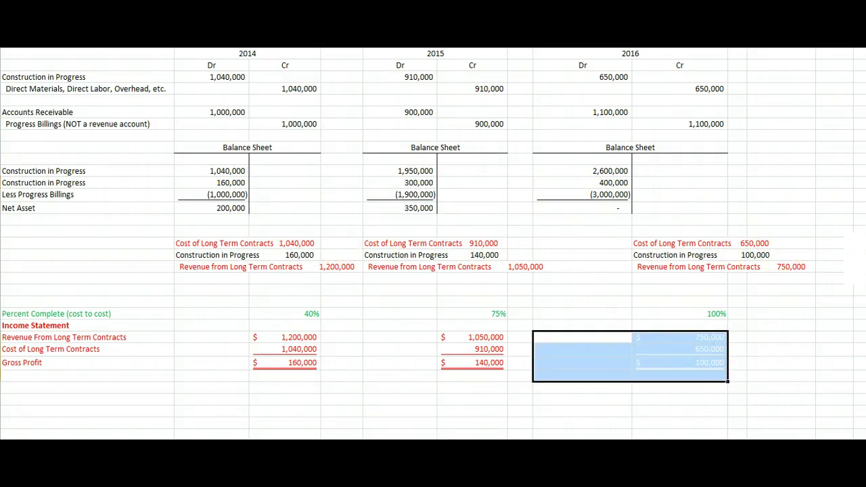
click(199, 101)
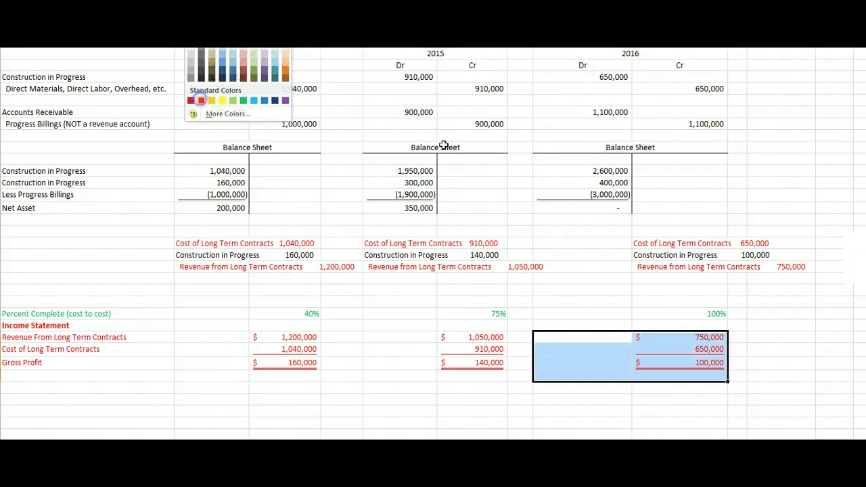
click(778, 280)
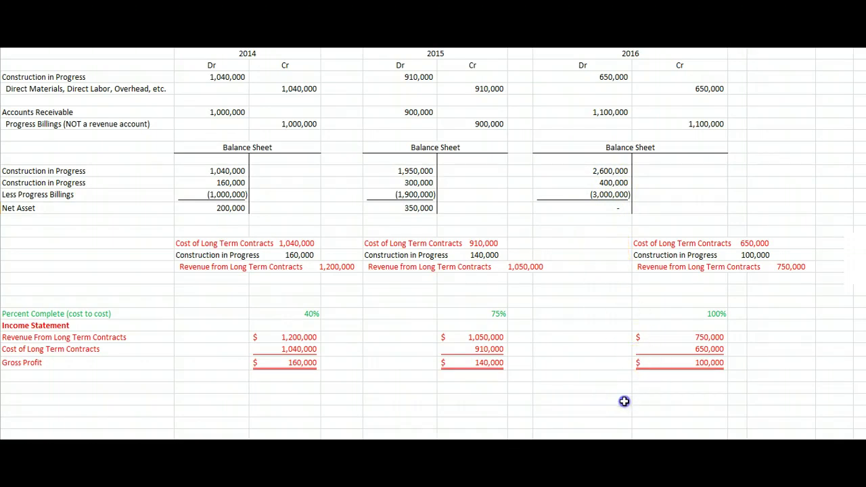
Reveal the closing entry for Progress Billings and Construction in Progress below the 2016 income statement in a black font.
drag(622, 400, 754, 427)
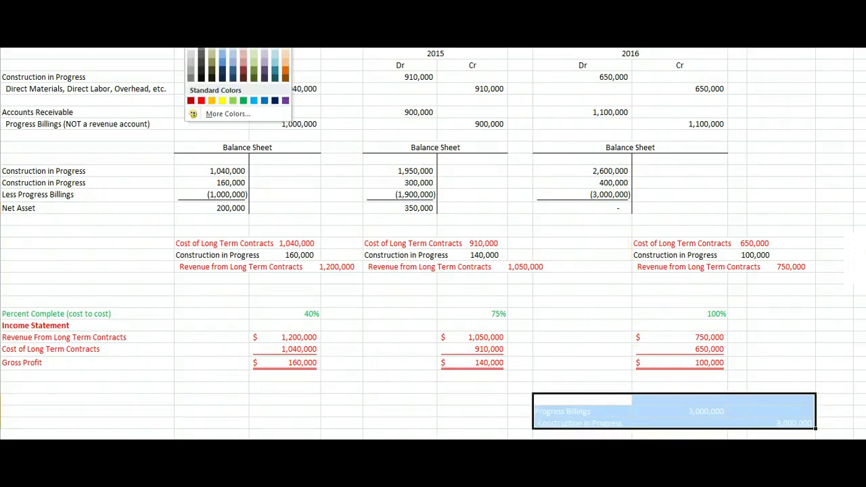
click(201, 54)
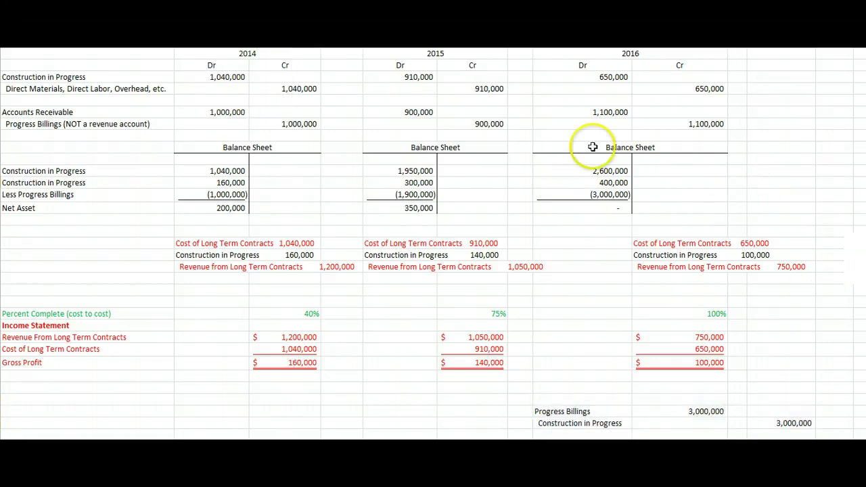
Compare the 2016 balance sheet's progress billings with the debit and credit amounts of the closing entry.
click(600, 194)
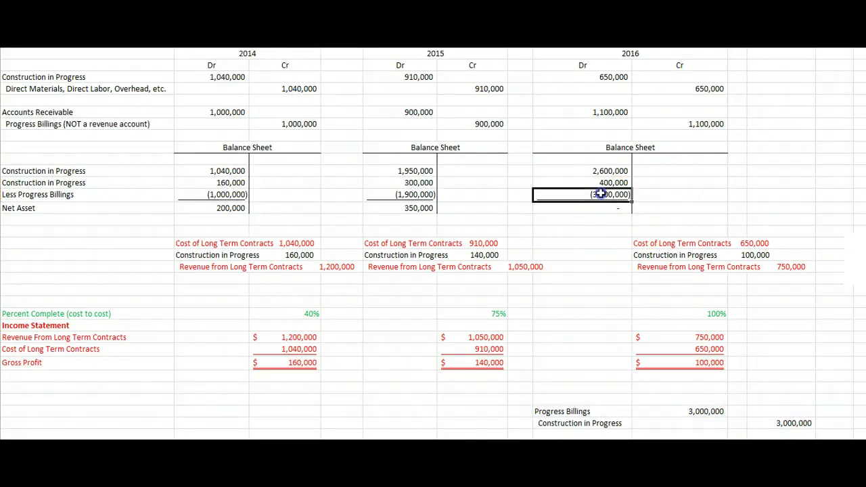
click(675, 412)
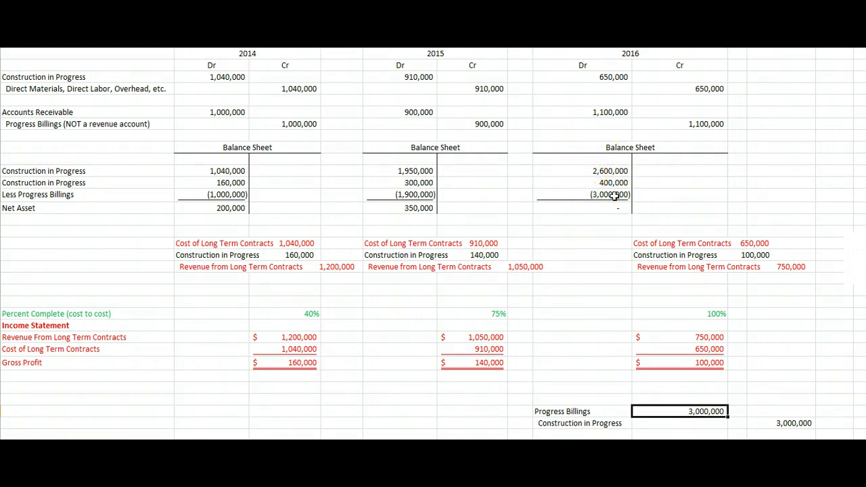
click(781, 422)
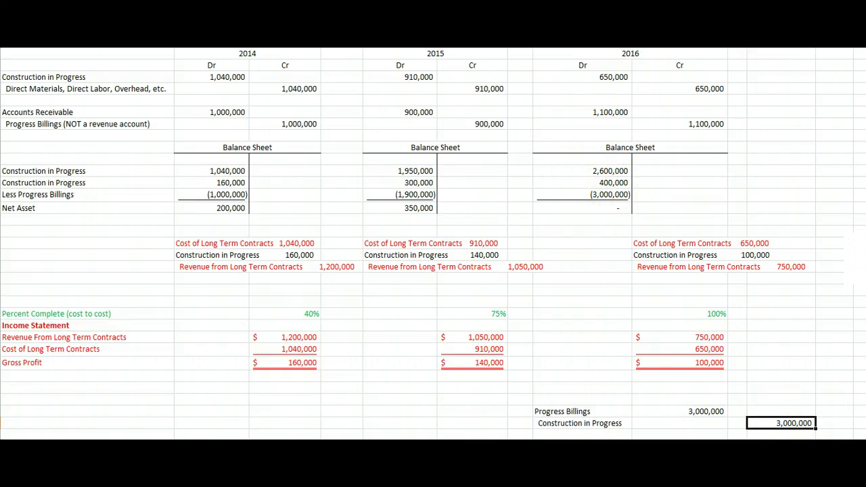
key(ctrl+Home)
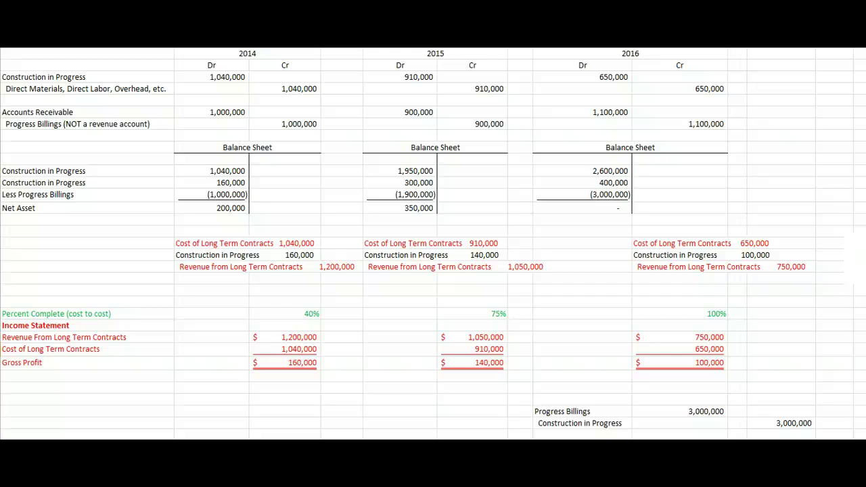
click(850, 353)
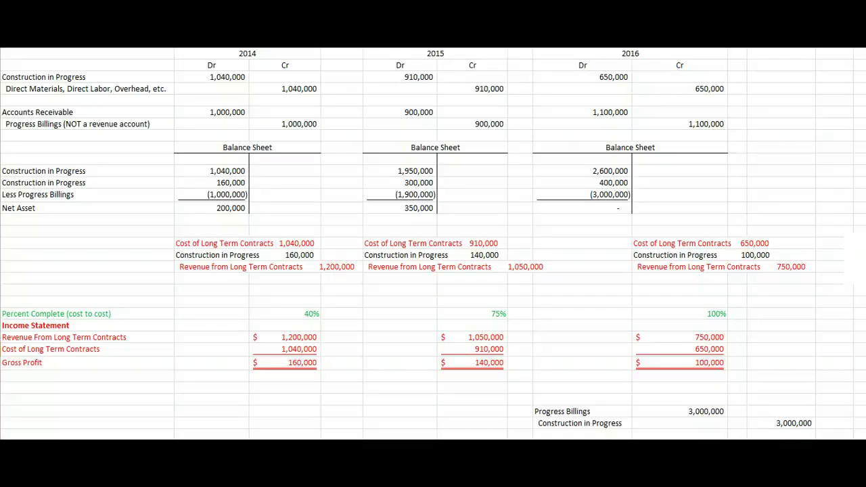